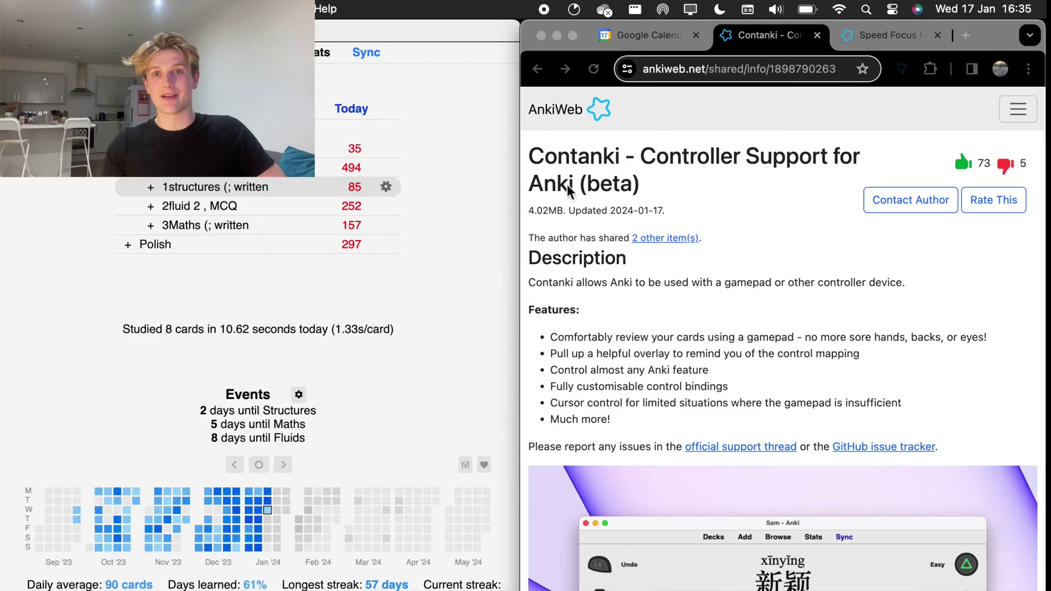
click(569, 191)
scroll(707, 238, down, 10)
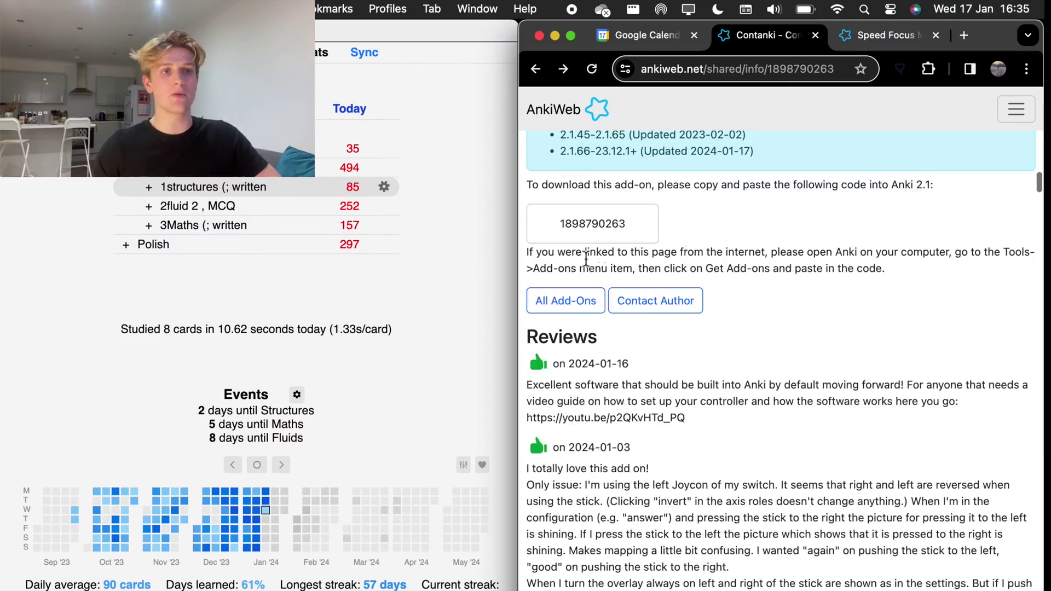
double_click(578, 227)
key(super+c)
Step: Switch to Anki and open the Add-ons manager from the Tools menu
click(432, 113)
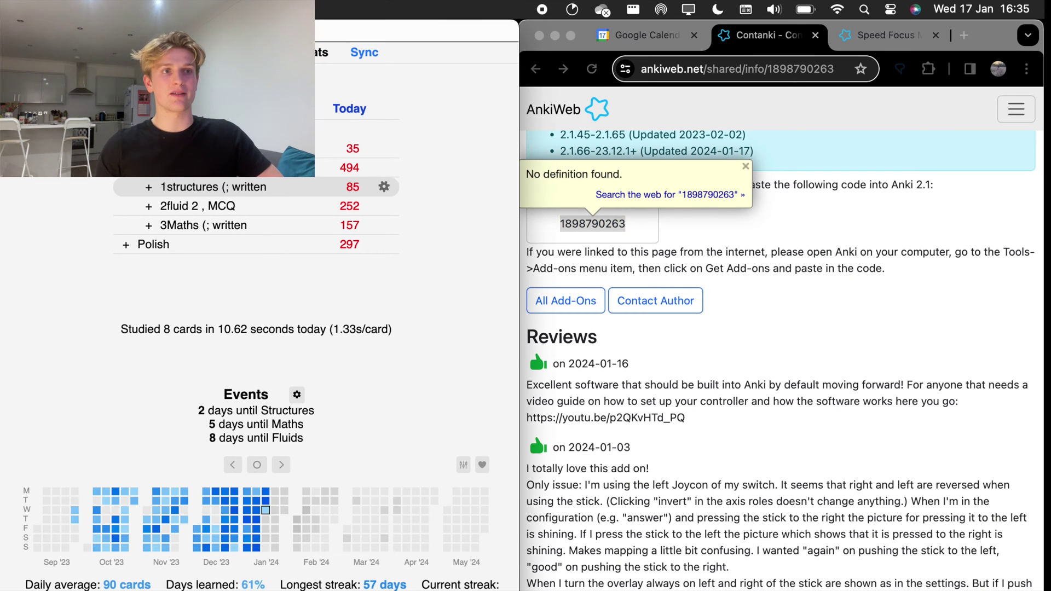
click(199, 8)
click(220, 140)
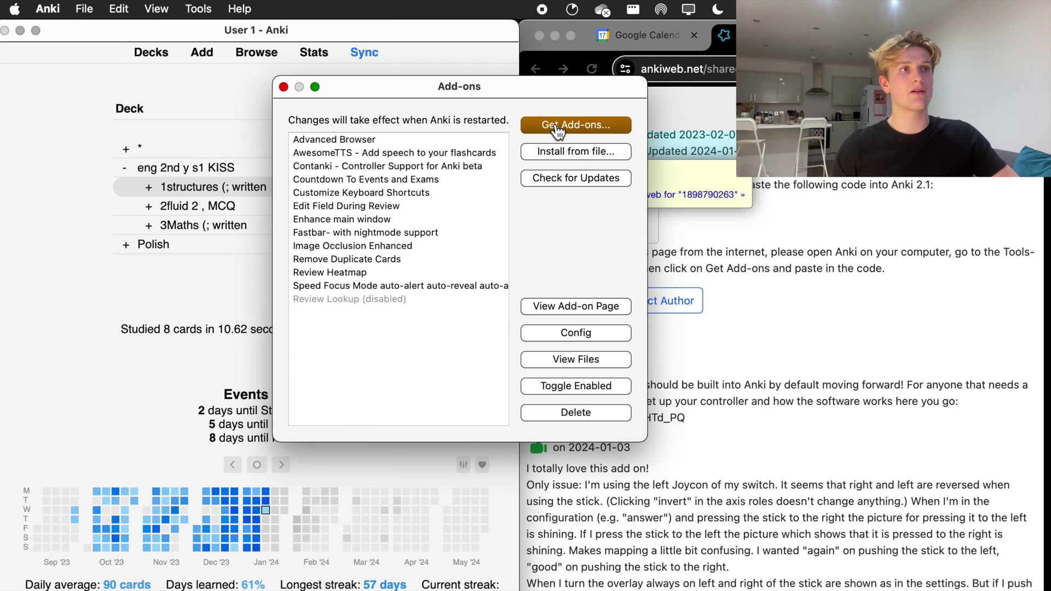
click(557, 127)
key(super+v)
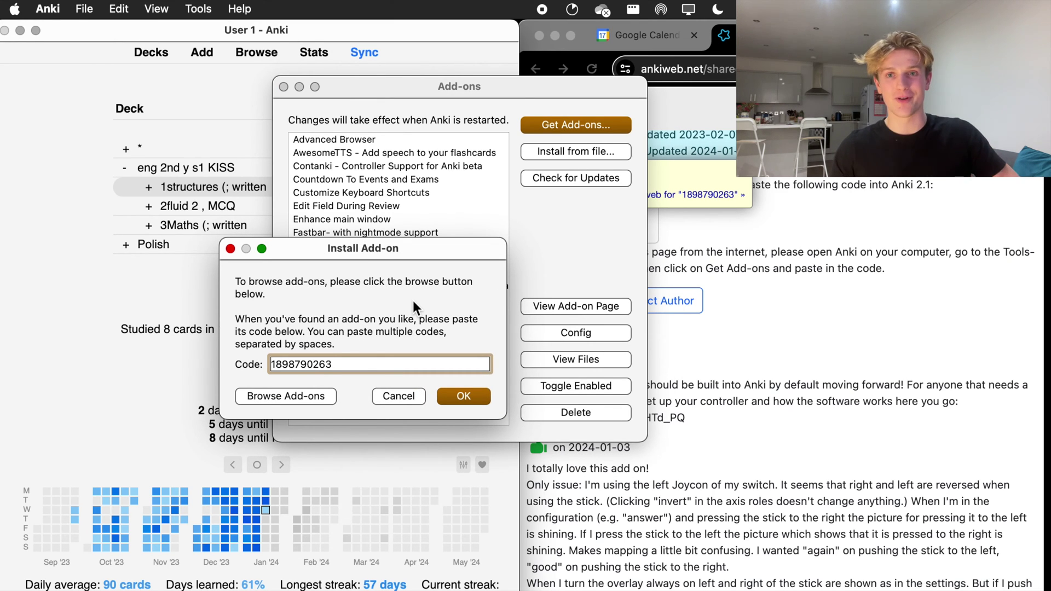
click(408, 399)
click(284, 87)
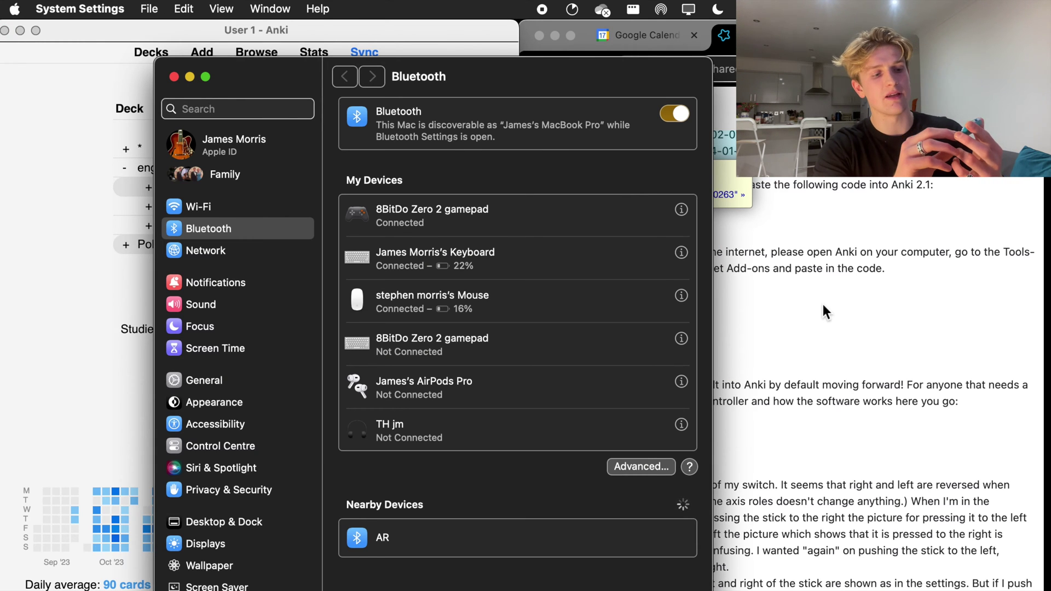
Step: Check that the 8BitDo Zero 2 gamepad shows Connected in Bluetooth settings, then close System Settings
mouse_move(524, 221)
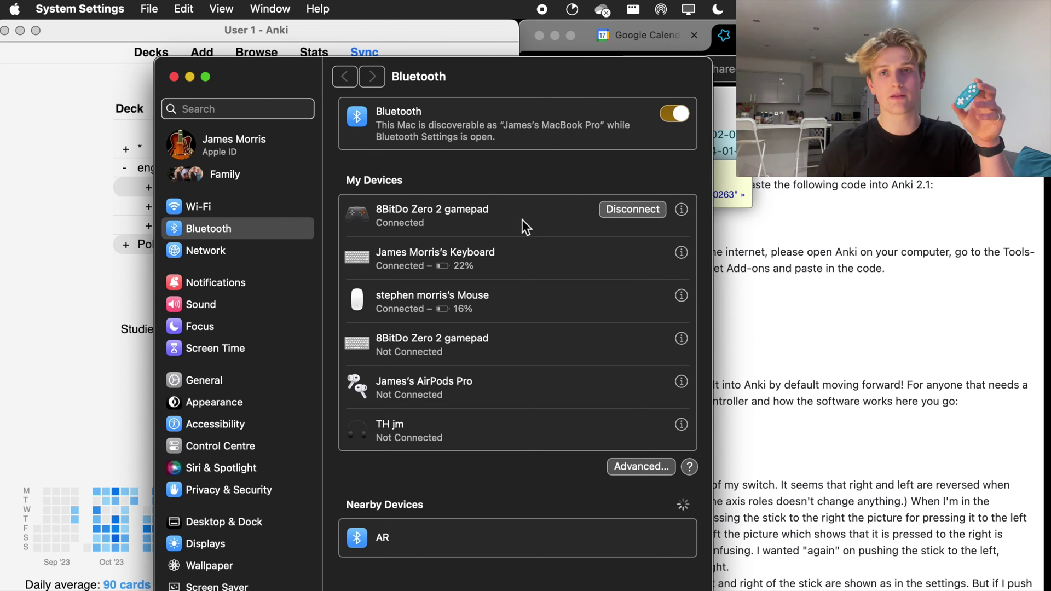
click(174, 77)
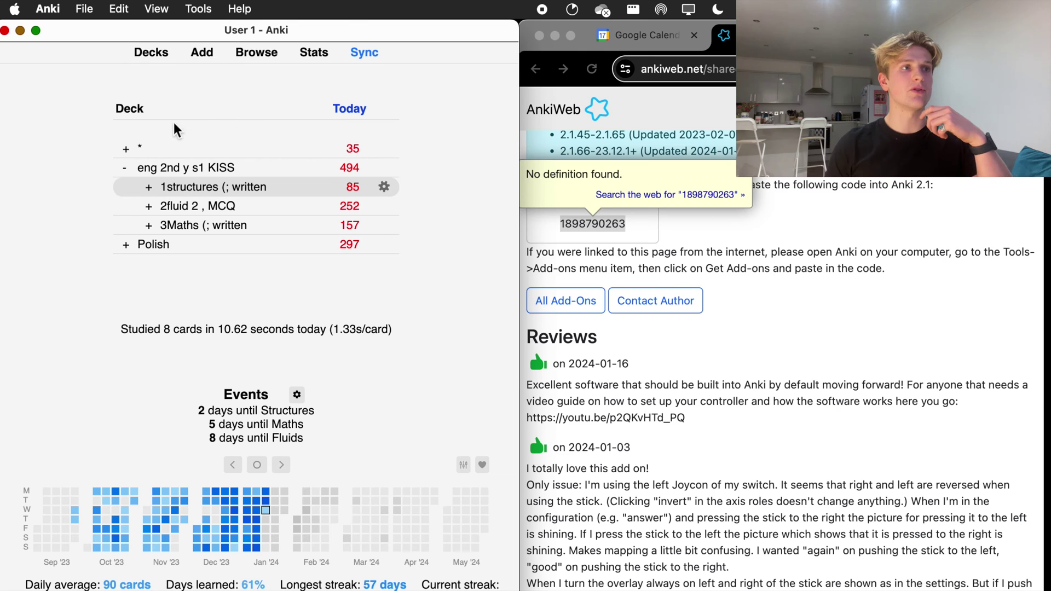
click(182, 11)
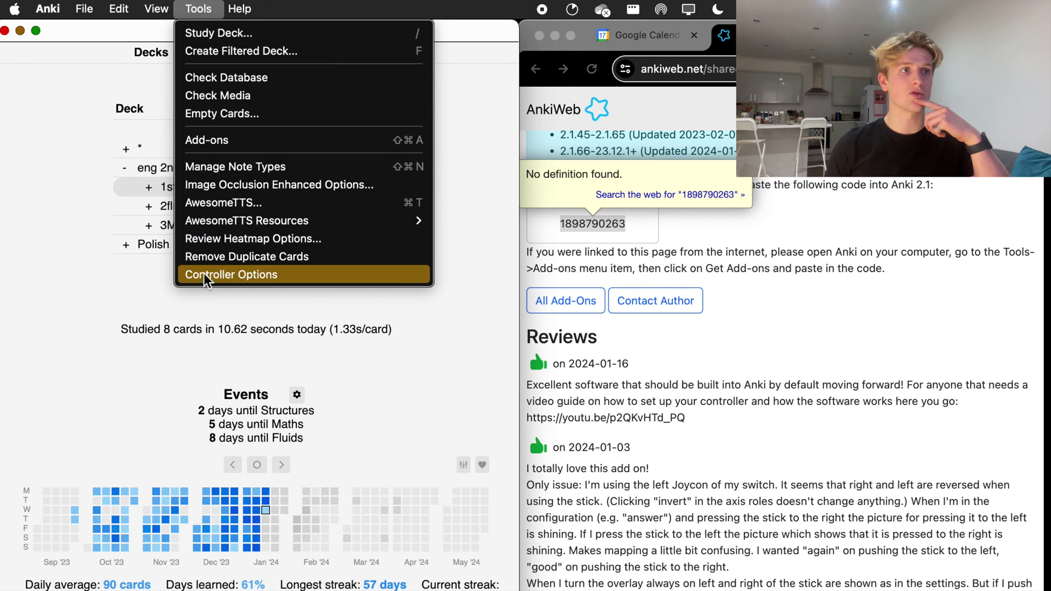
click(218, 275)
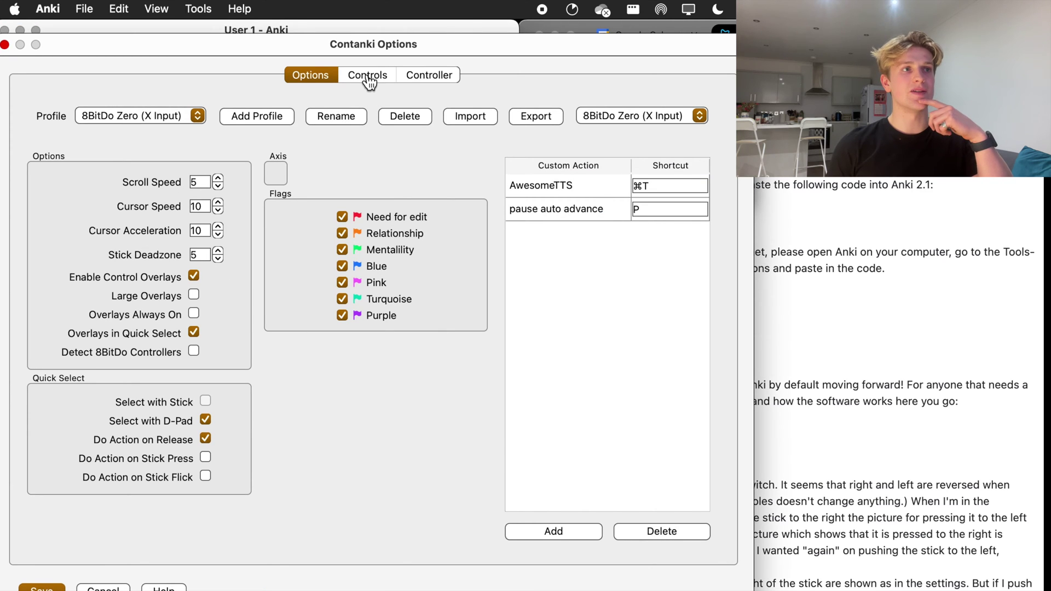
click(369, 81)
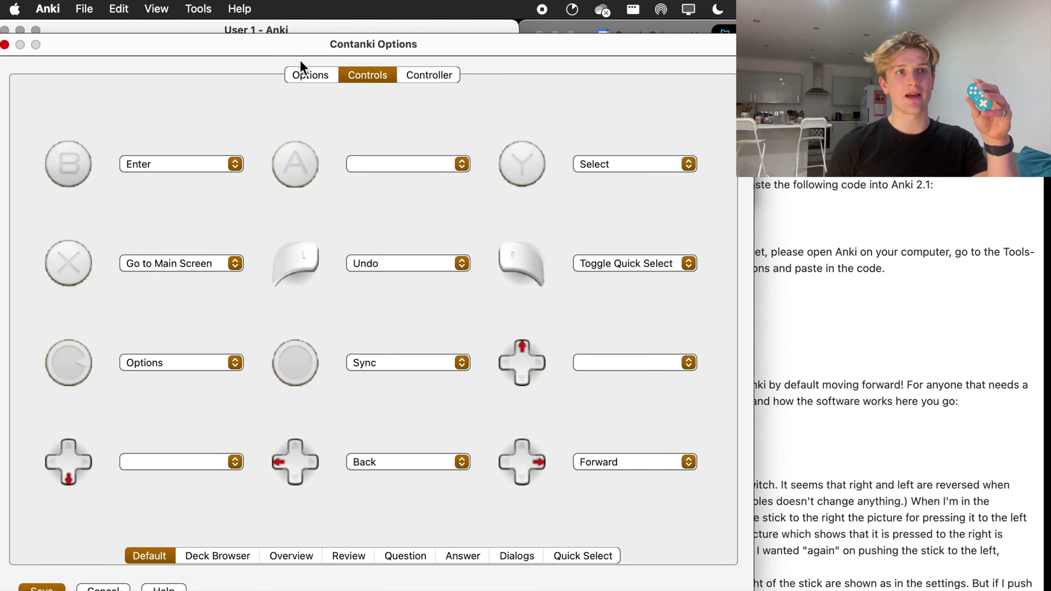
click(317, 82)
click(609, 113)
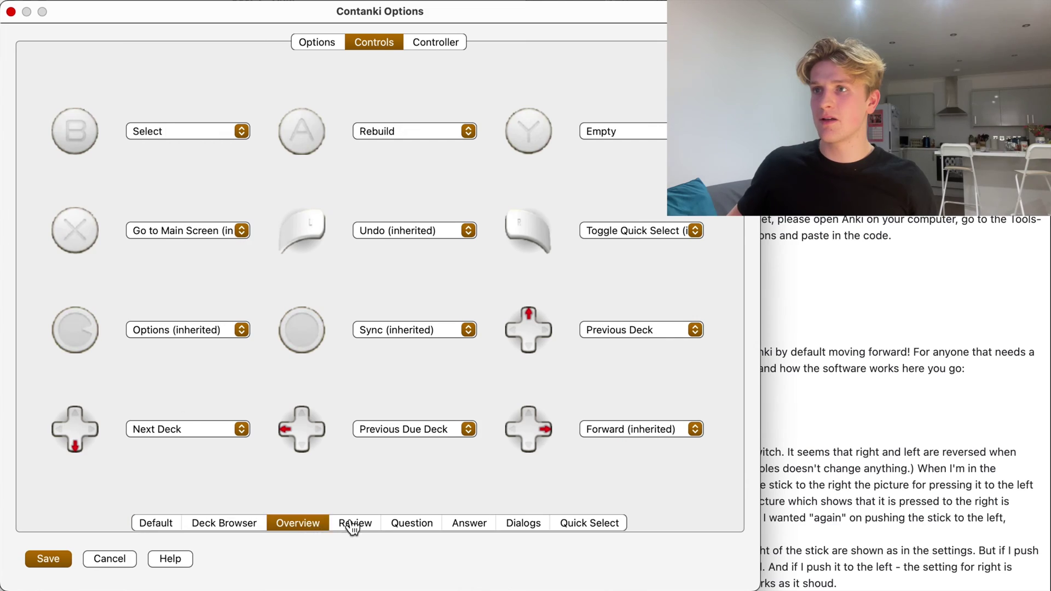
click(336, 524)
click(413, 520)
click(453, 520)
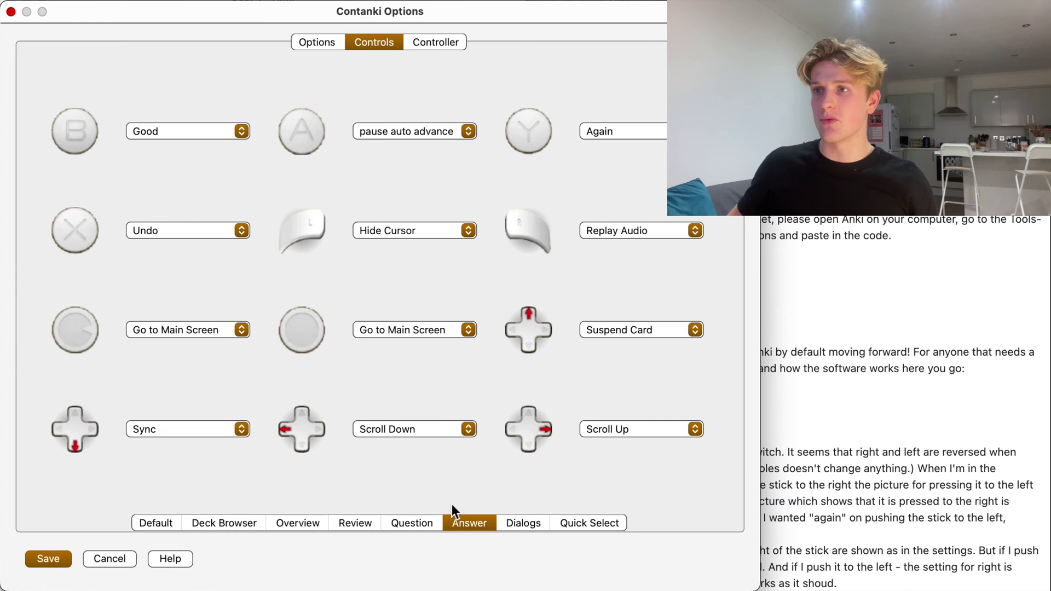
click(524, 525)
click(589, 526)
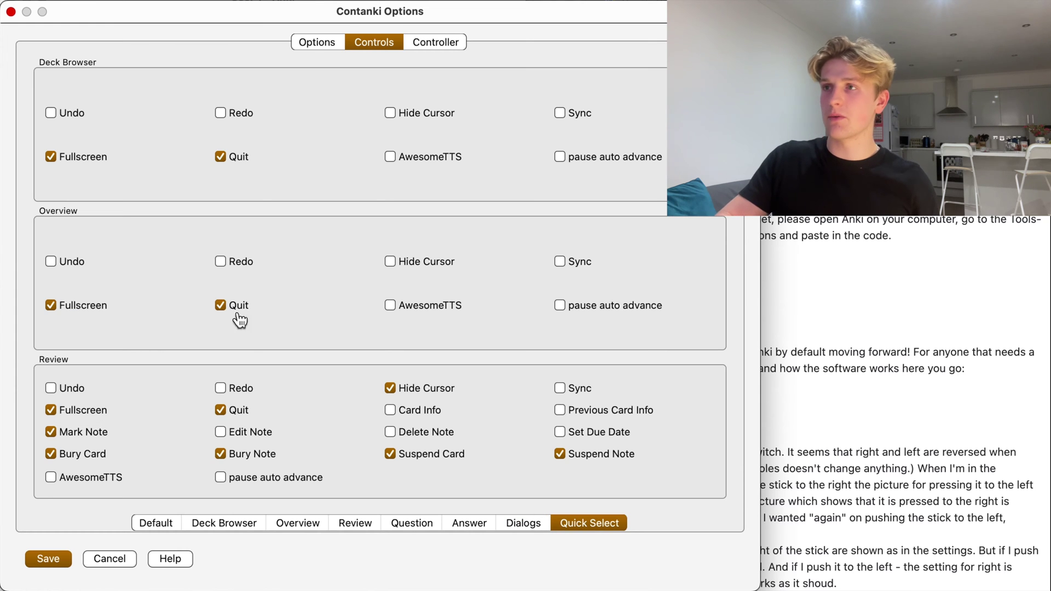
click(11, 12)
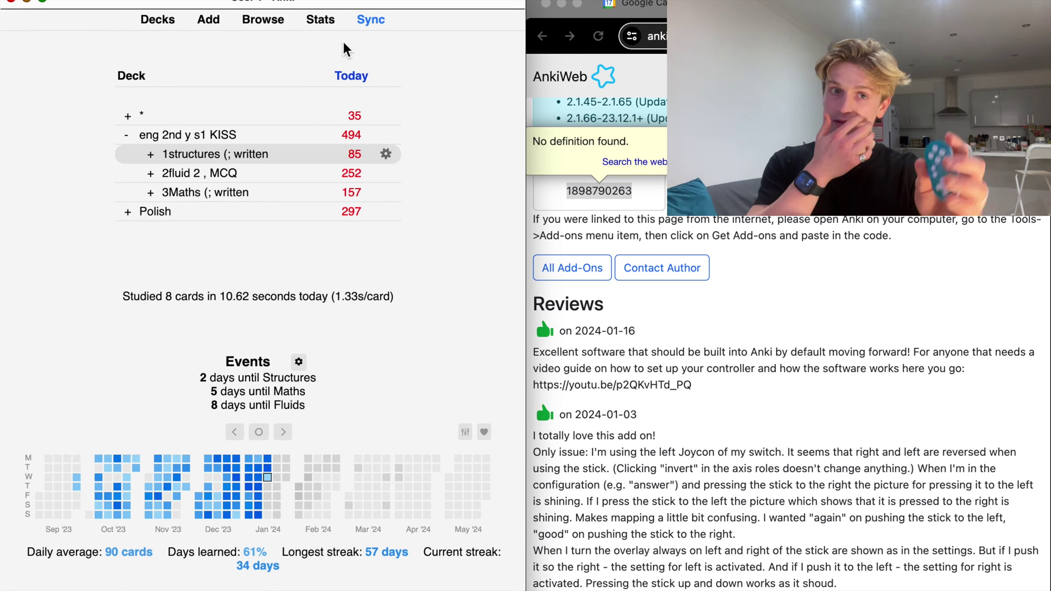
Step: Make Anki full screen and start studying the 1structures deck
key(ctrl+alt+Return)
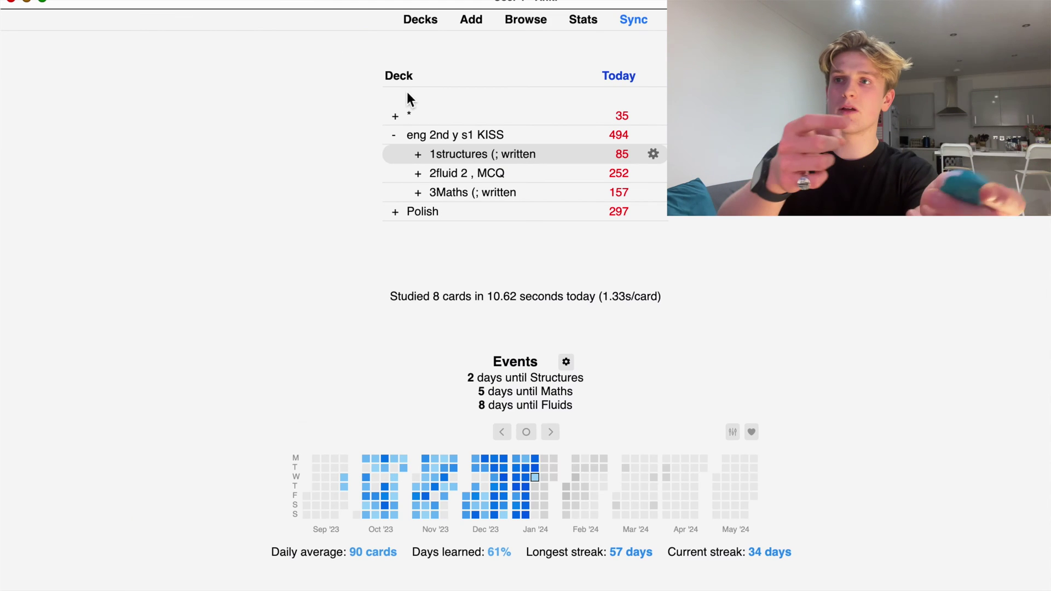
key(Up)
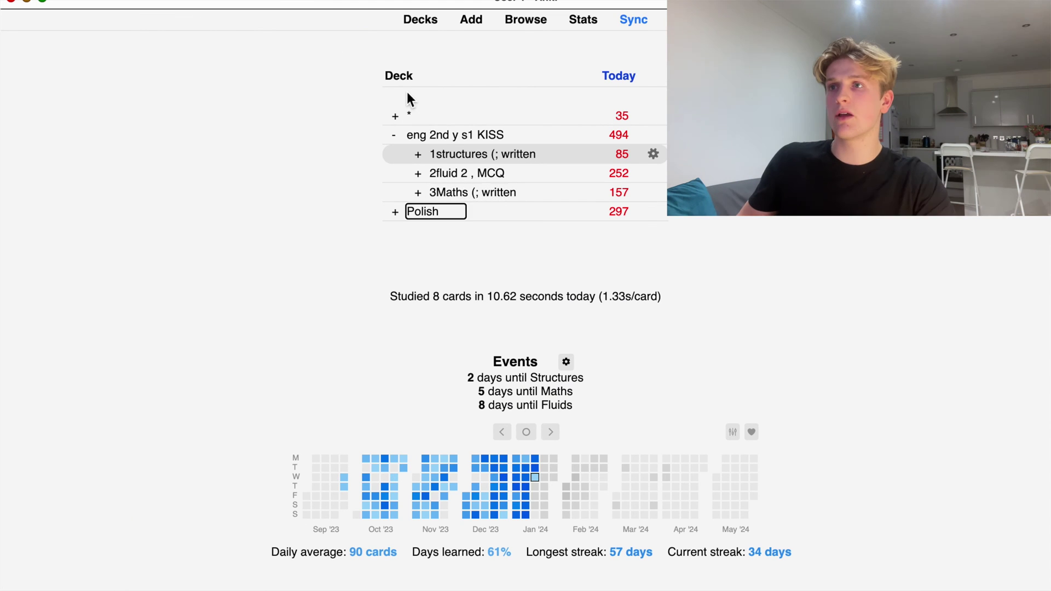
key(Down)
key(Down)
key(Down)
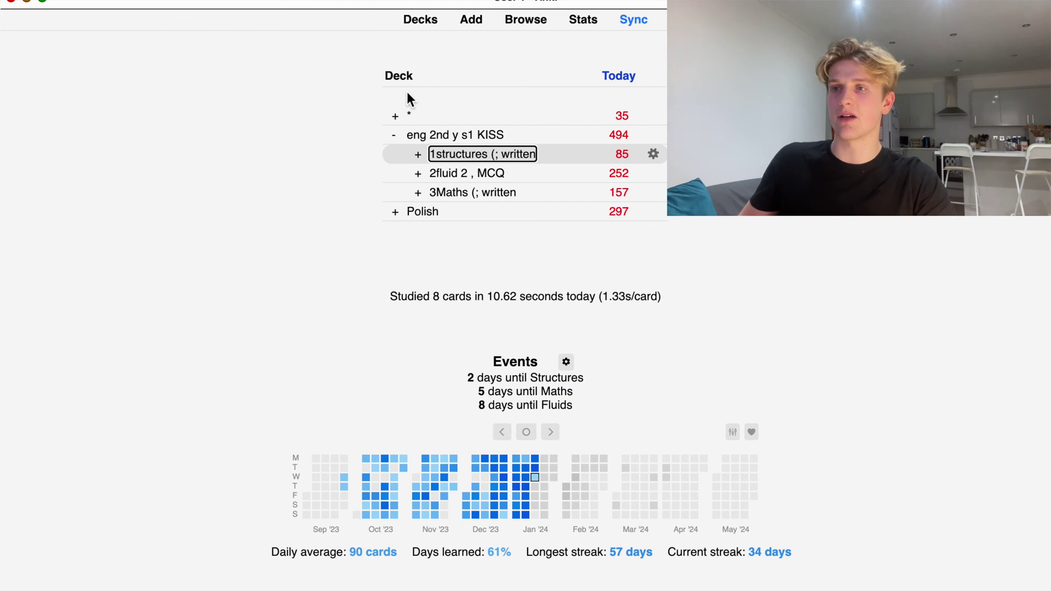
key(Return)
key(Return)
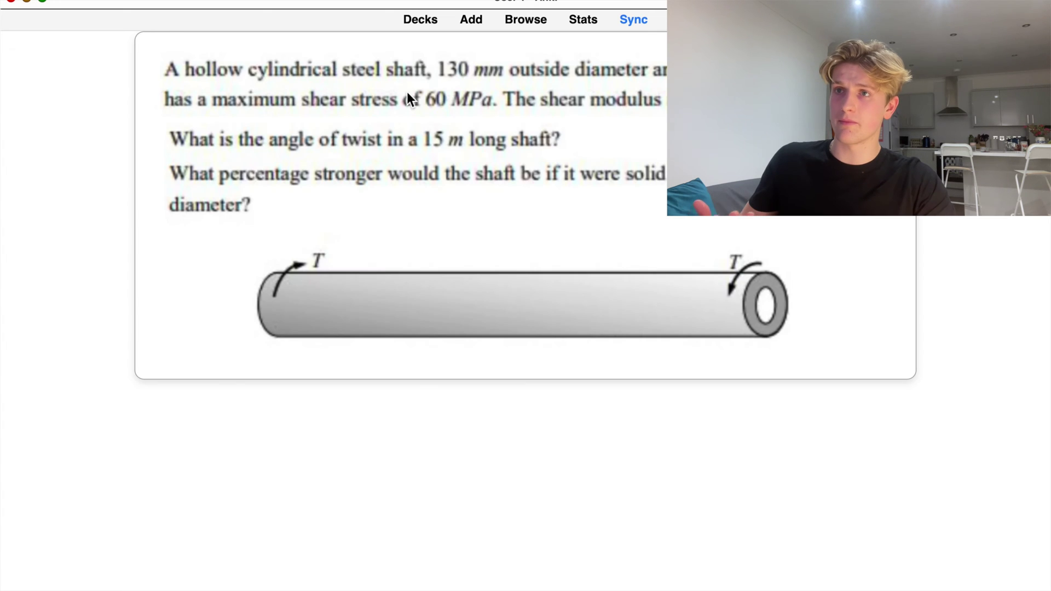
Step: Show the shear-stress answer, undo, resume the hollow-shaft card, then return to Decks and focus the structures deck
key(space)
key(space)
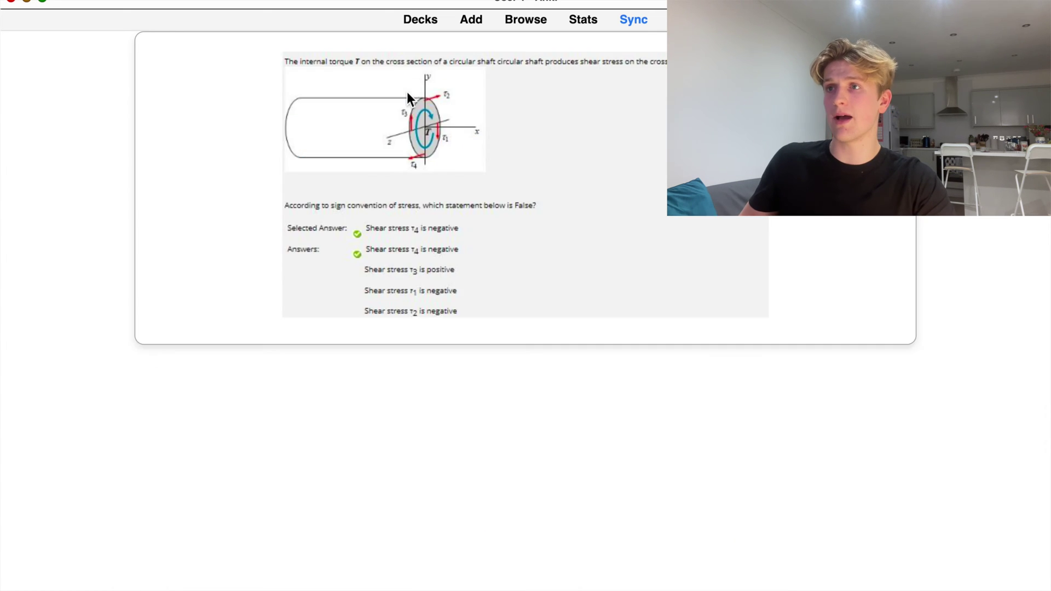
key(super+z)
key(super+z)
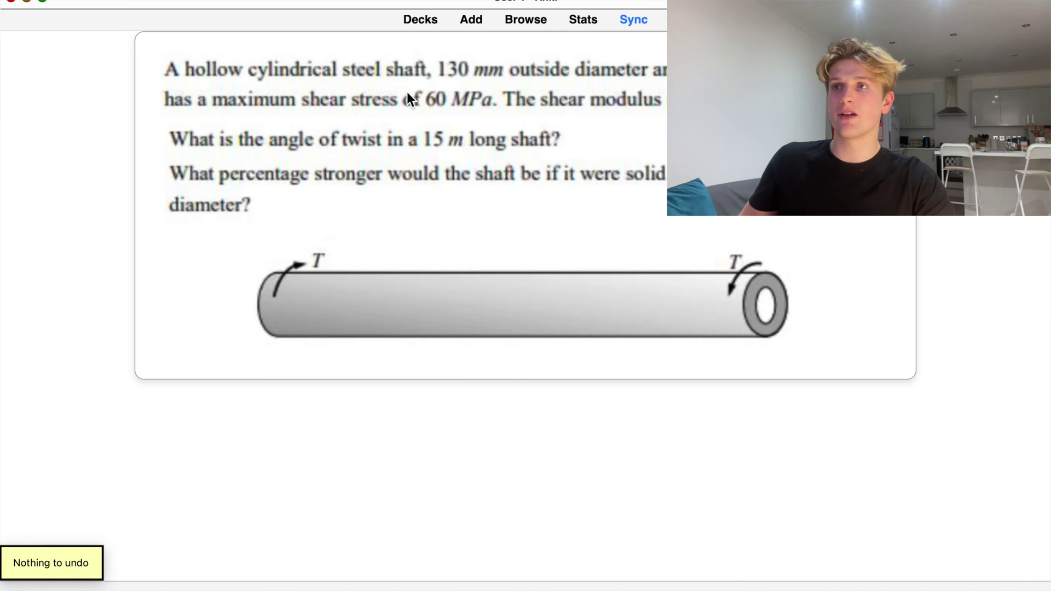
key(d)
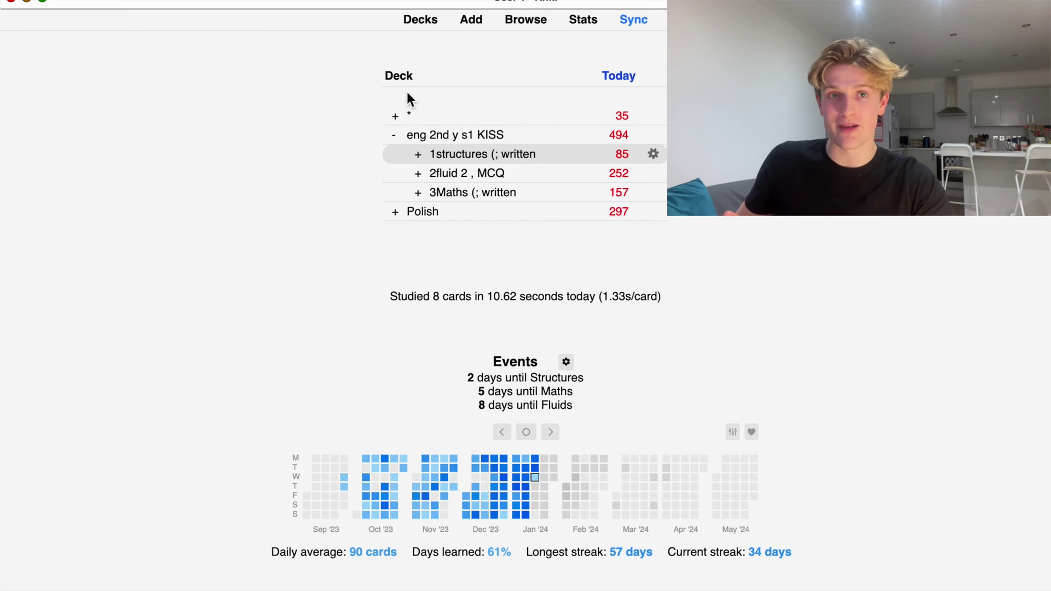
key(s)
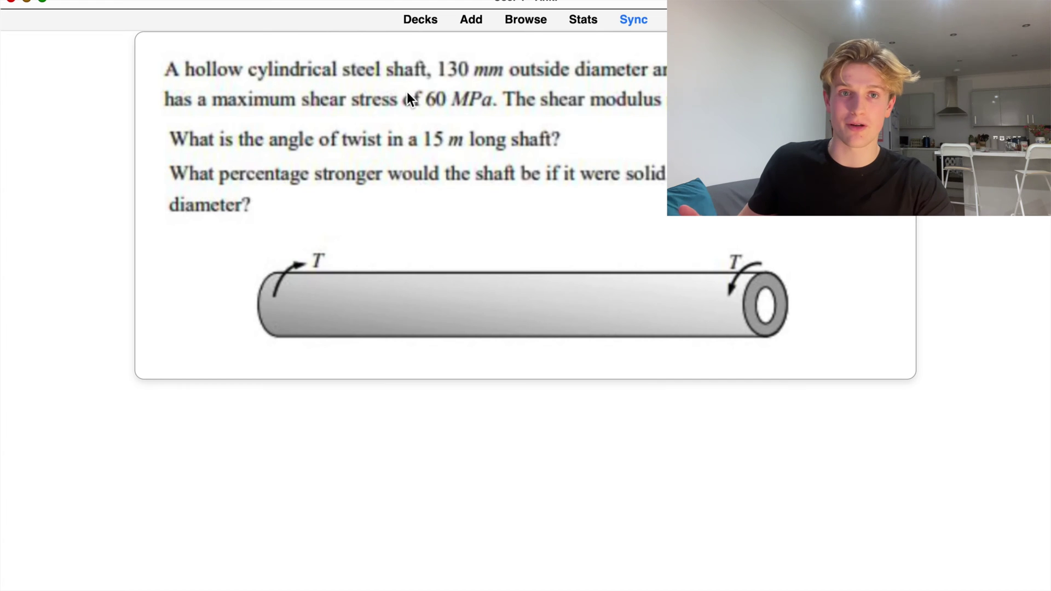
key(d)
key(Tab)
key(Tab)
key(Tab)
key(Tab)
key(Tab)
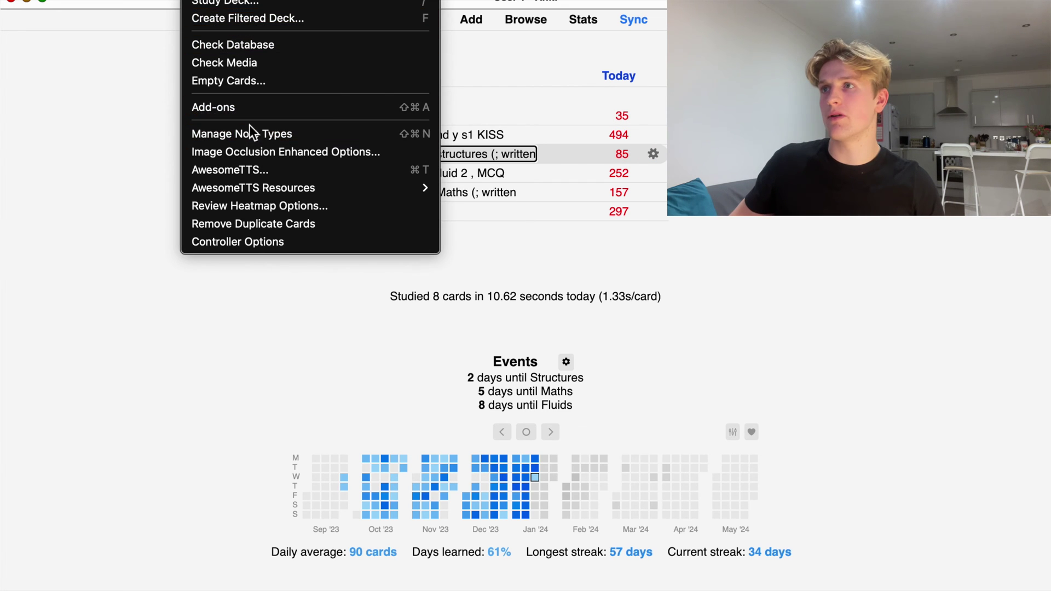
key(Escape)
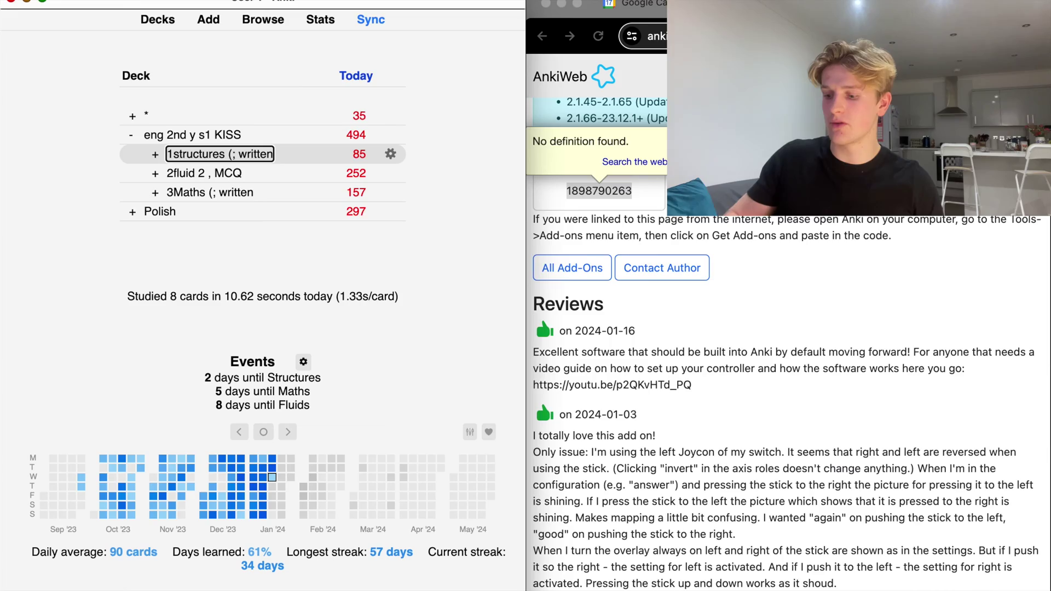
scroll(788, 329, up, 4)
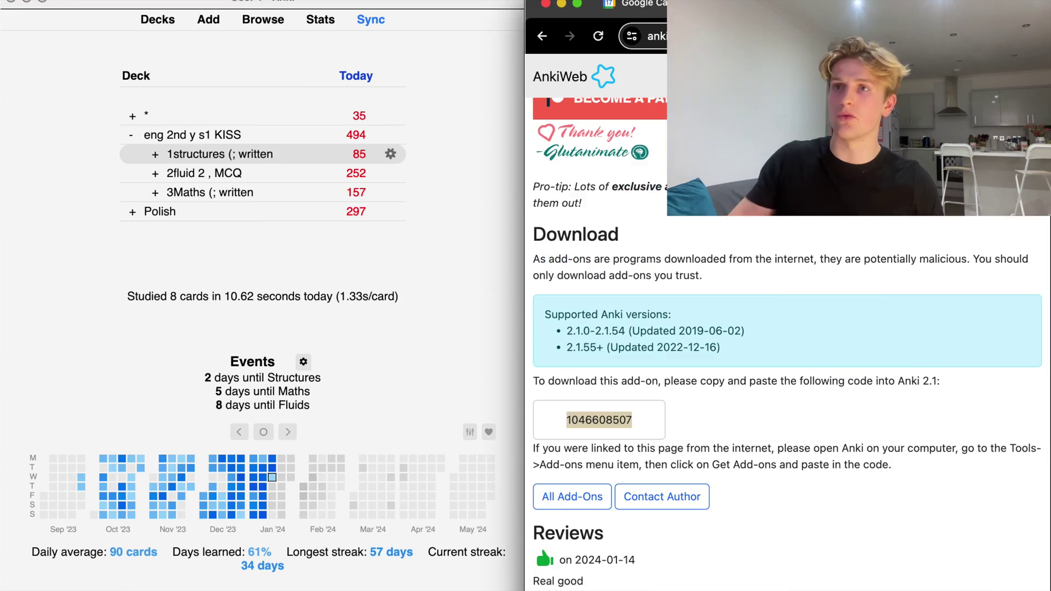
scroll(754, 297, up, 15)
scroll(688, 192, down, 1)
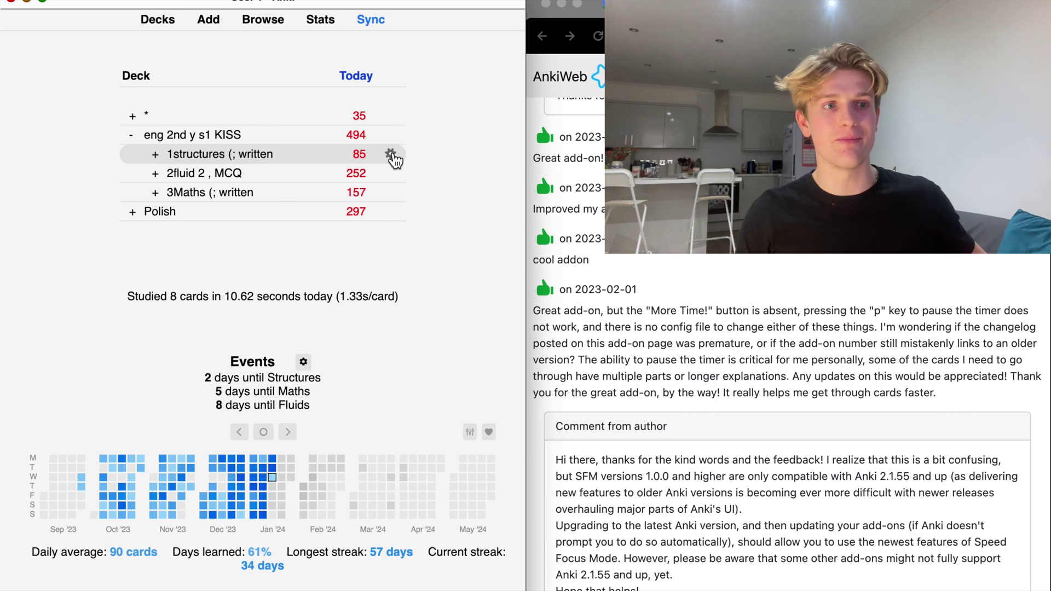
Step: Open the structures deck's Options from its gear menu and view the General settings
click(391, 156)
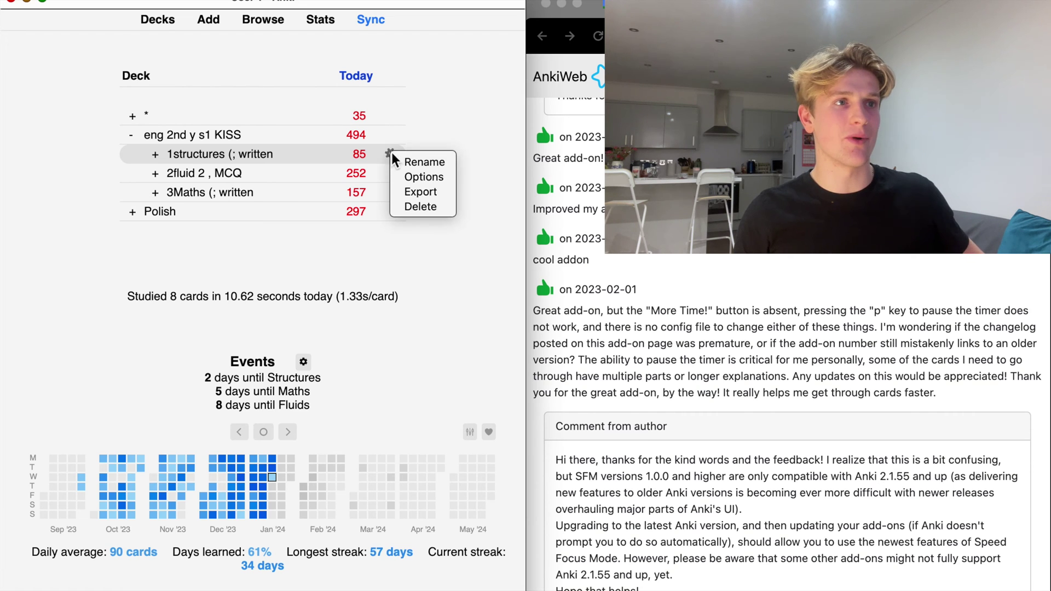
click(425, 180)
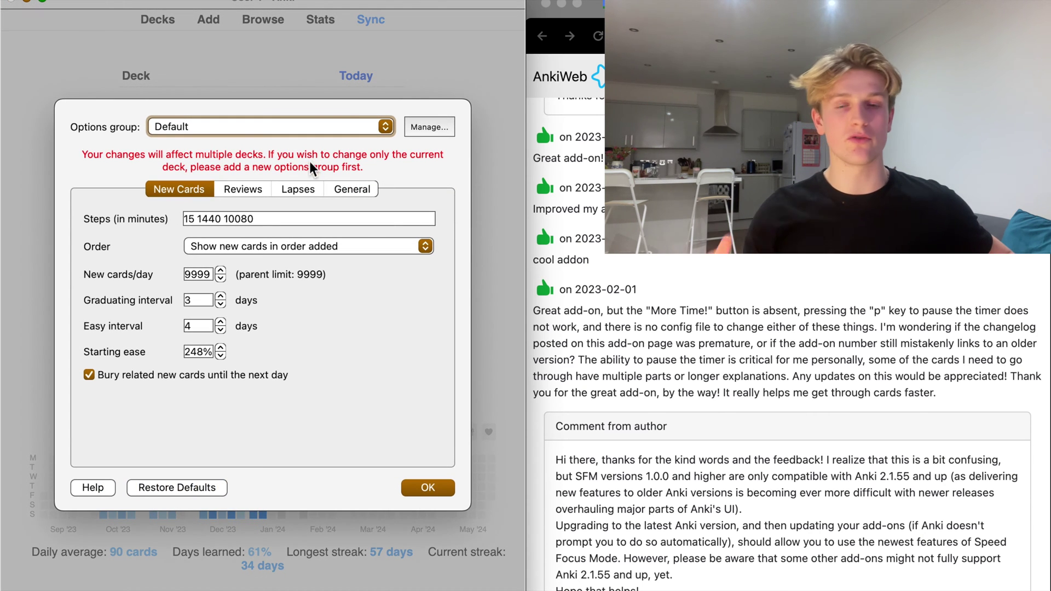
click(343, 190)
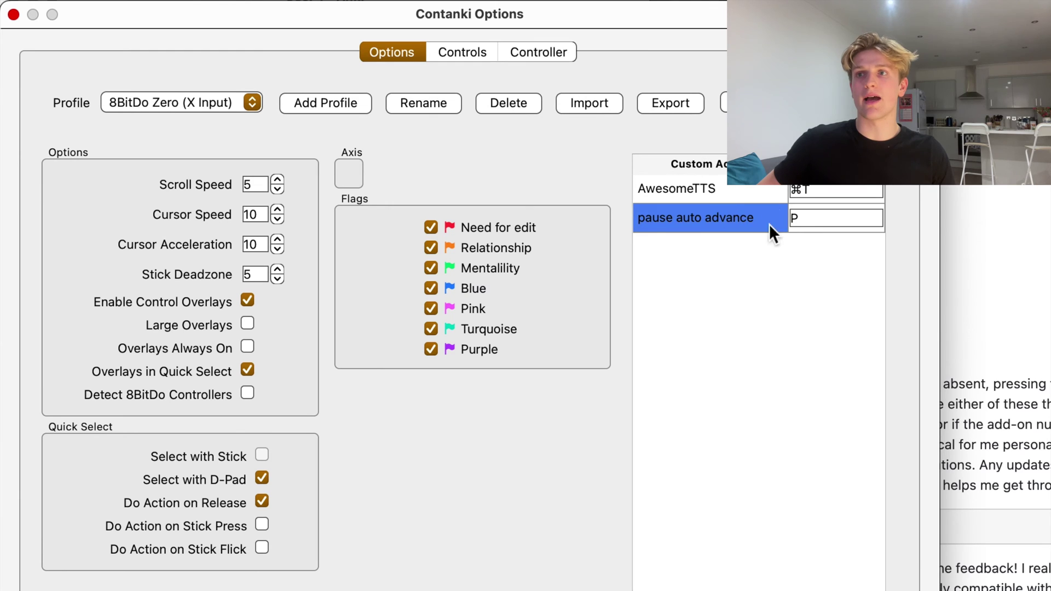
Step: Confirm the P shortcut for pause auto advance, save the Contanki settings, and open 1structures
click(814, 217)
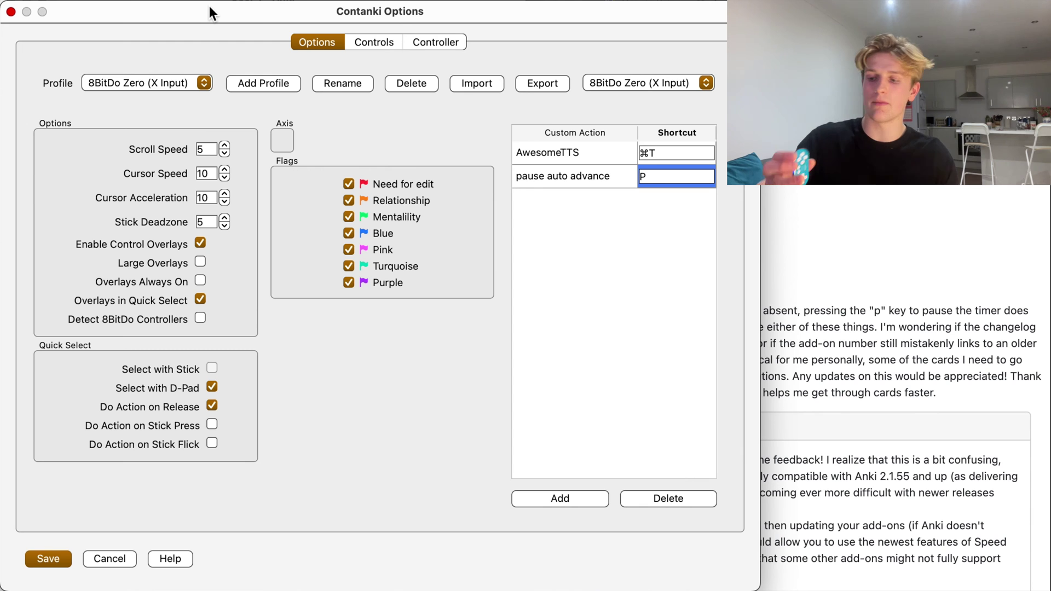
click(11, 12)
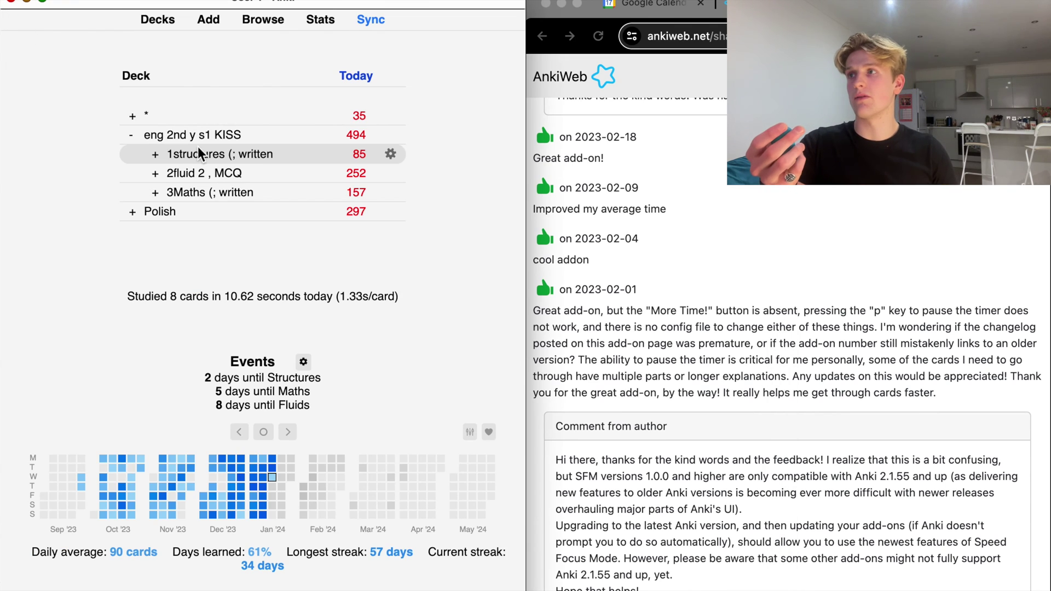
click(241, 157)
Step: Study the deck, pausing the timer with P and revealing the hollow-shaft card's answer
key(s)
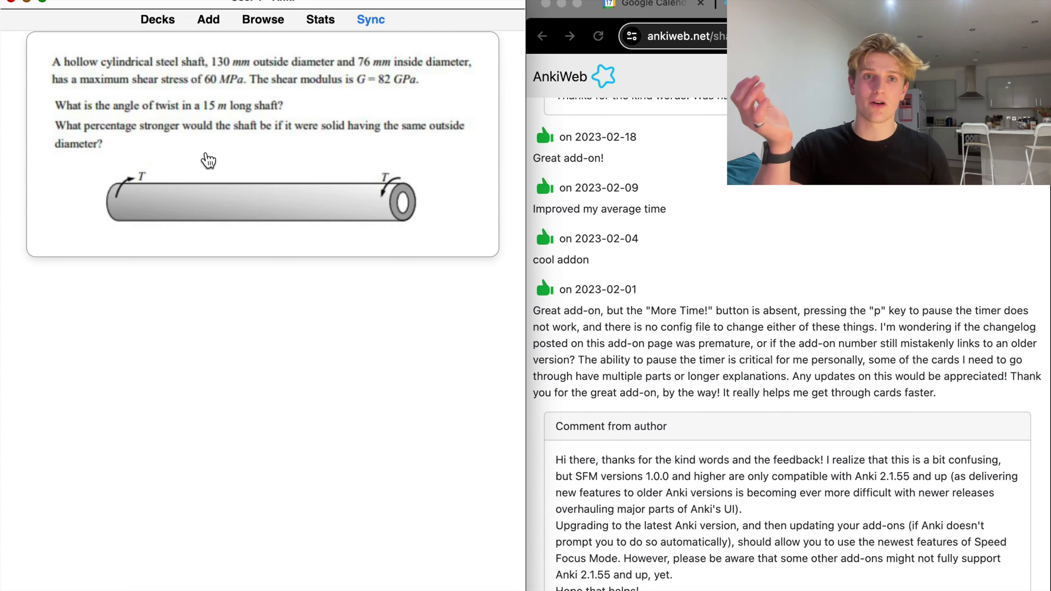
key(p)
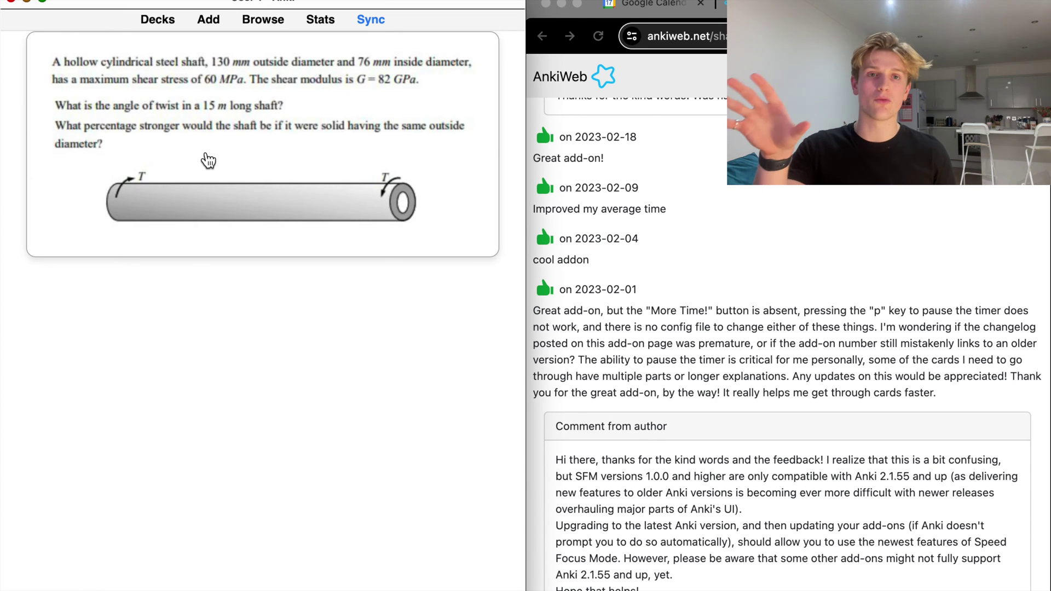
key(space)
key(space)
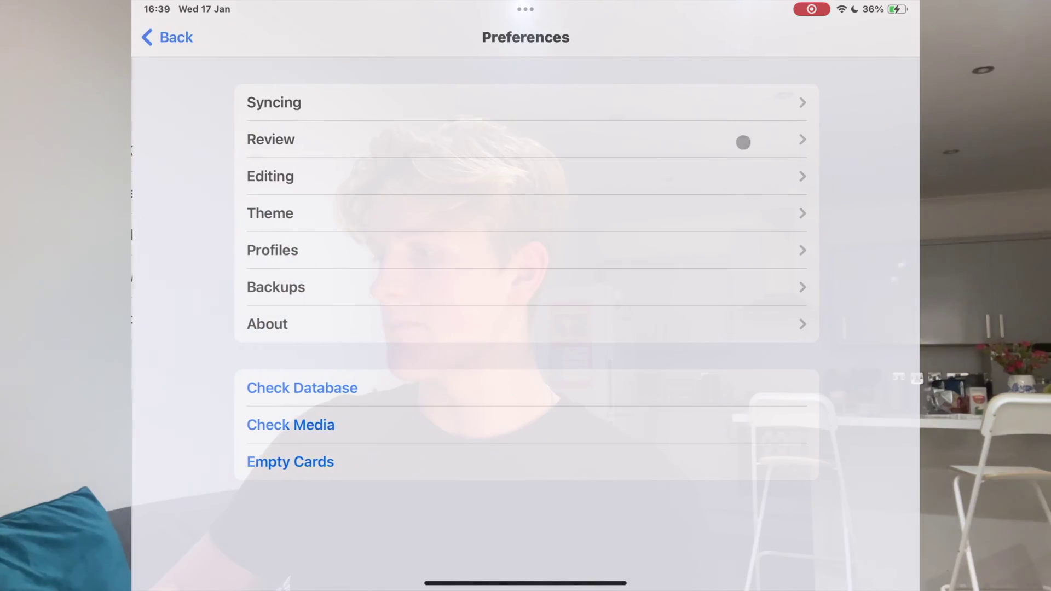
Step: Under Review preferences, open Gamepads and browse mappings like A to Show Answer and Y to Undo
click(553, 129)
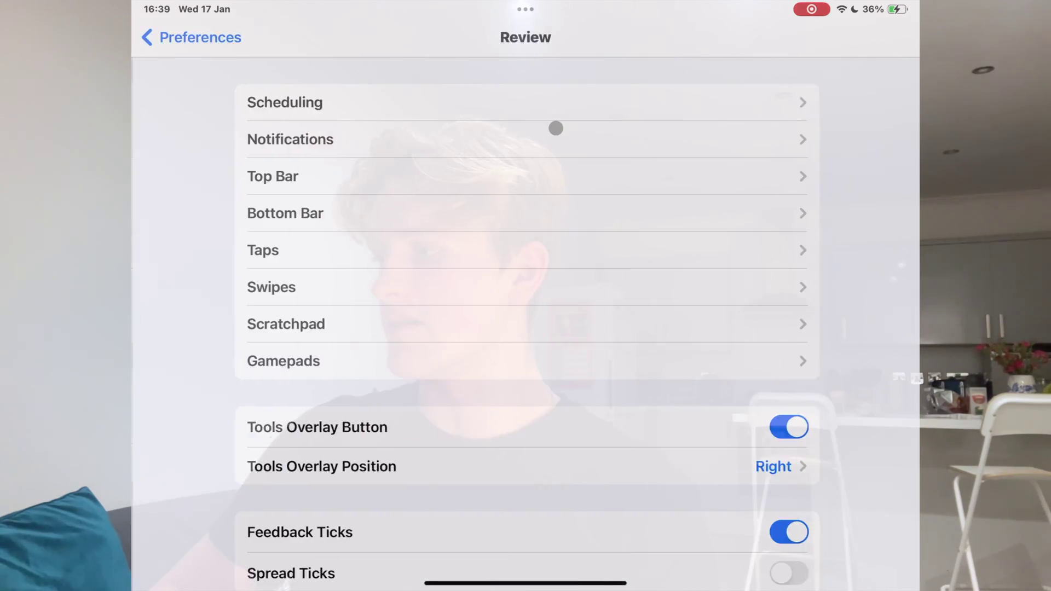
click(511, 354)
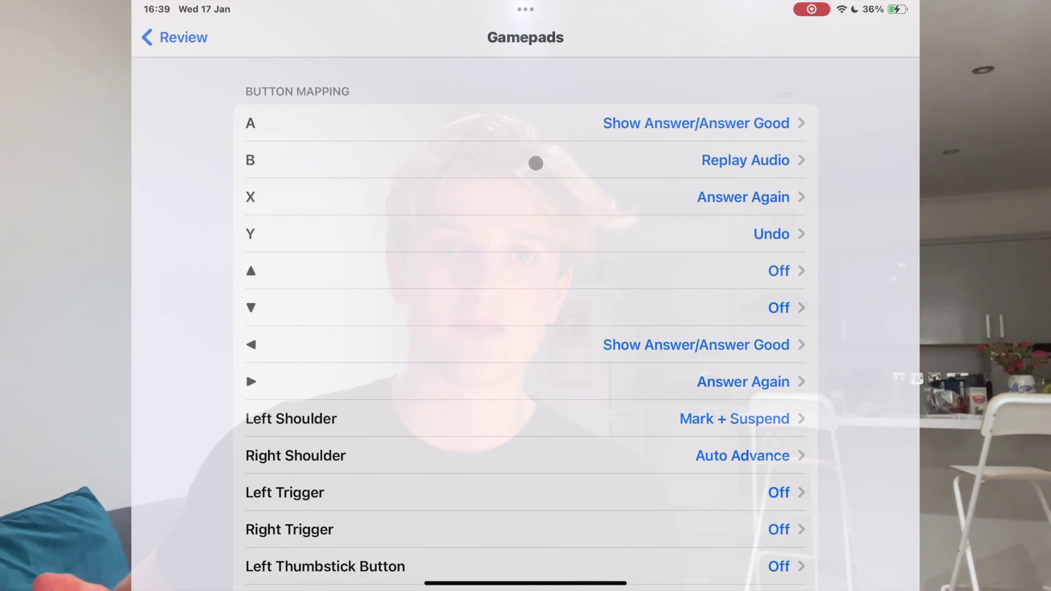
scroll(540, 143, down, 5)
scroll(541, 144, up, 5)
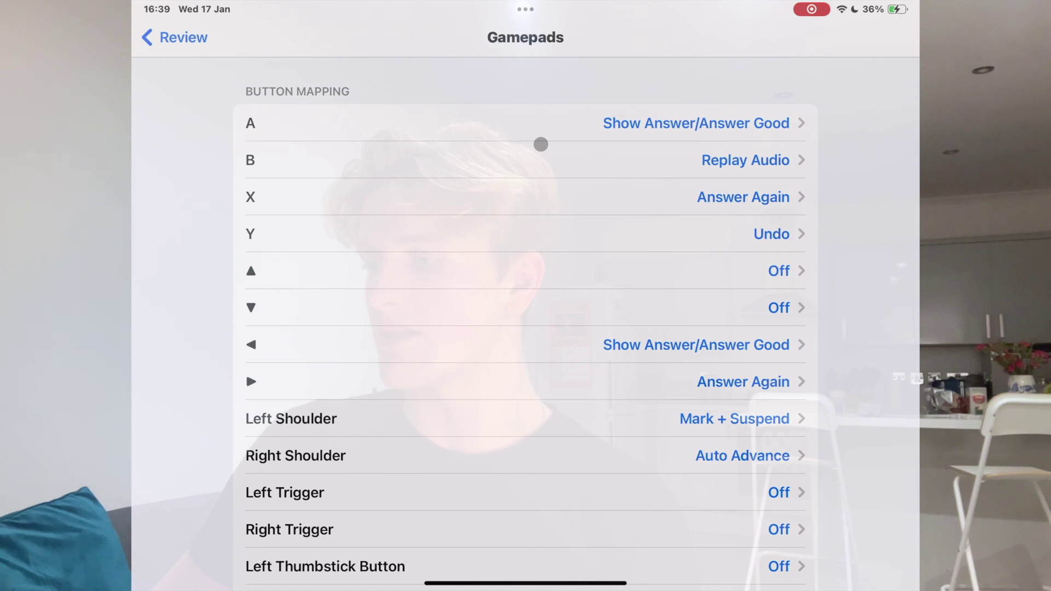
scroll(540, 144, down, 2)
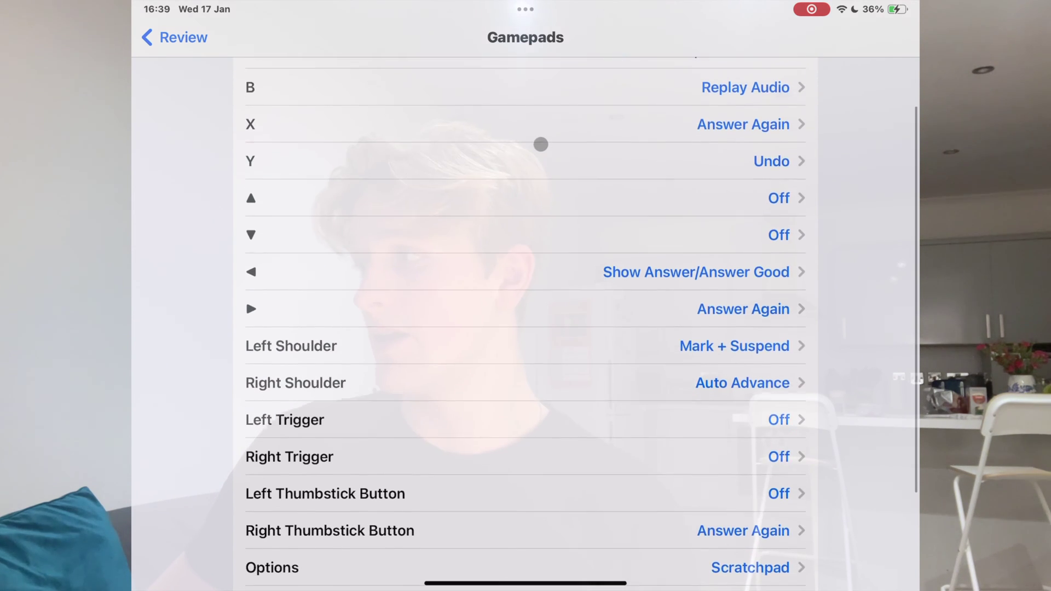